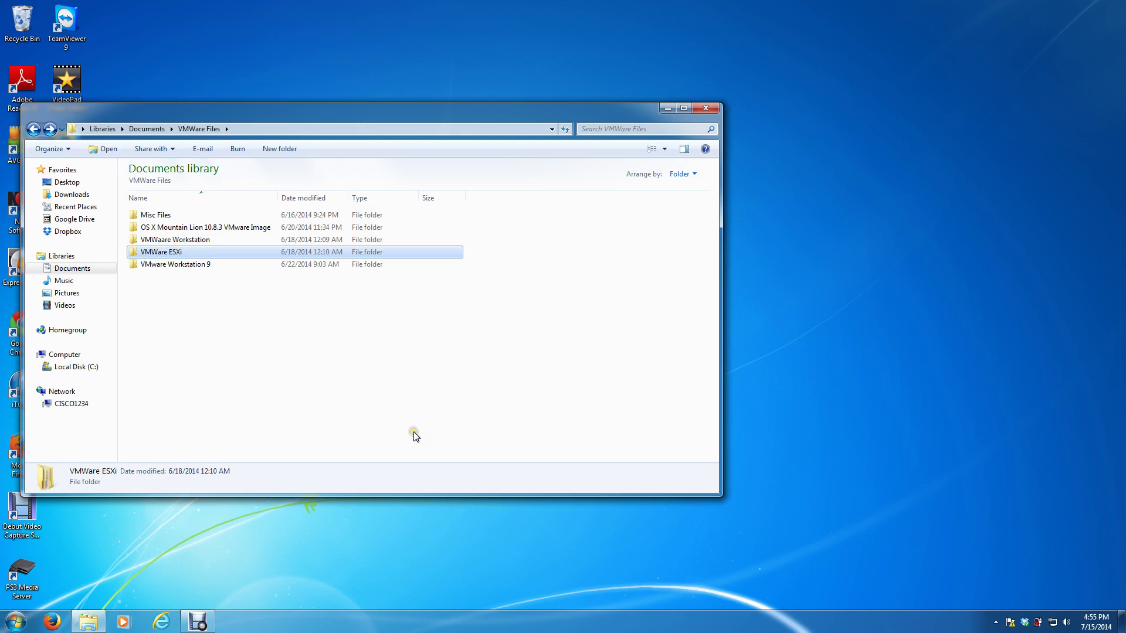
pyautogui.doubleClick(163, 218)
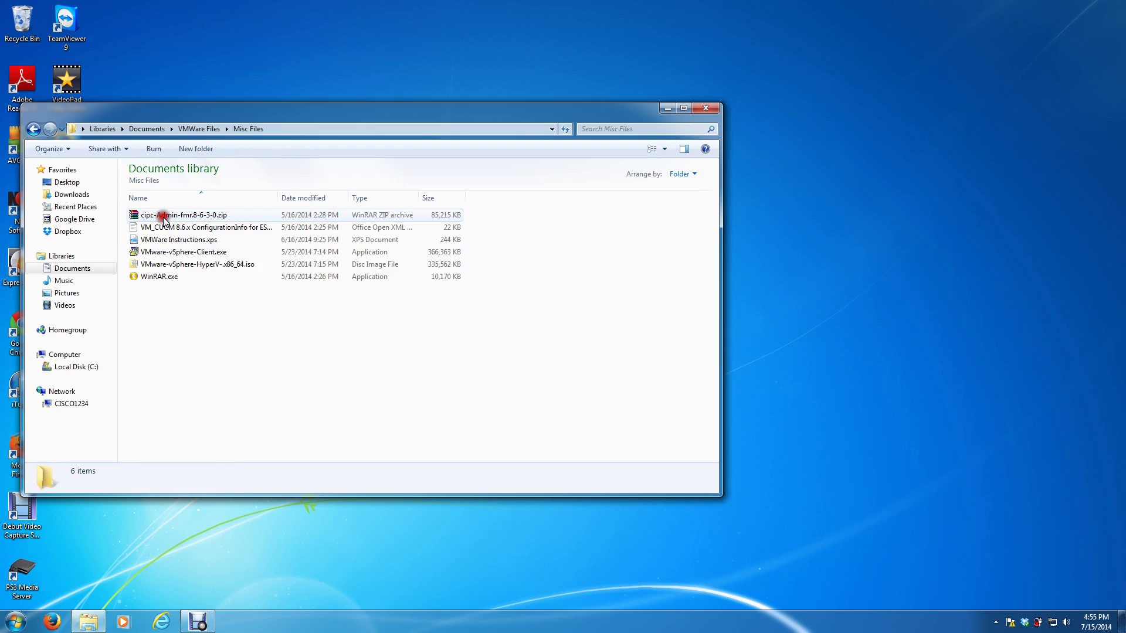
pyautogui.click(186, 240)
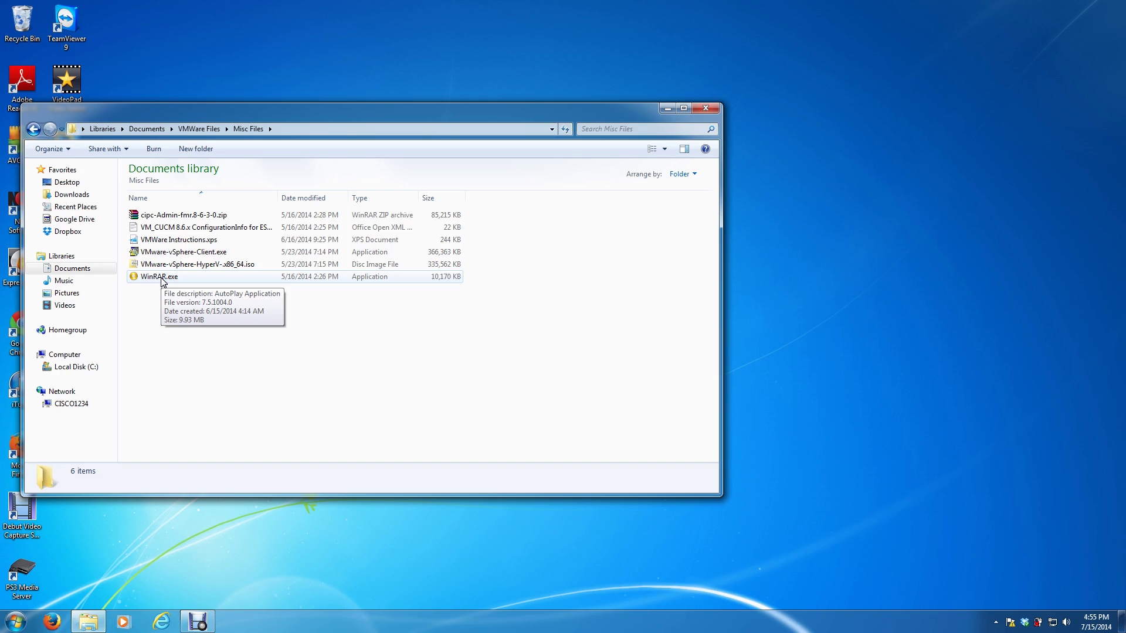
# Browse from VMWare Files to VMWare ESXi\Server2008 and select CCNPV_DC.part01.rar
pyautogui.click(202, 130)
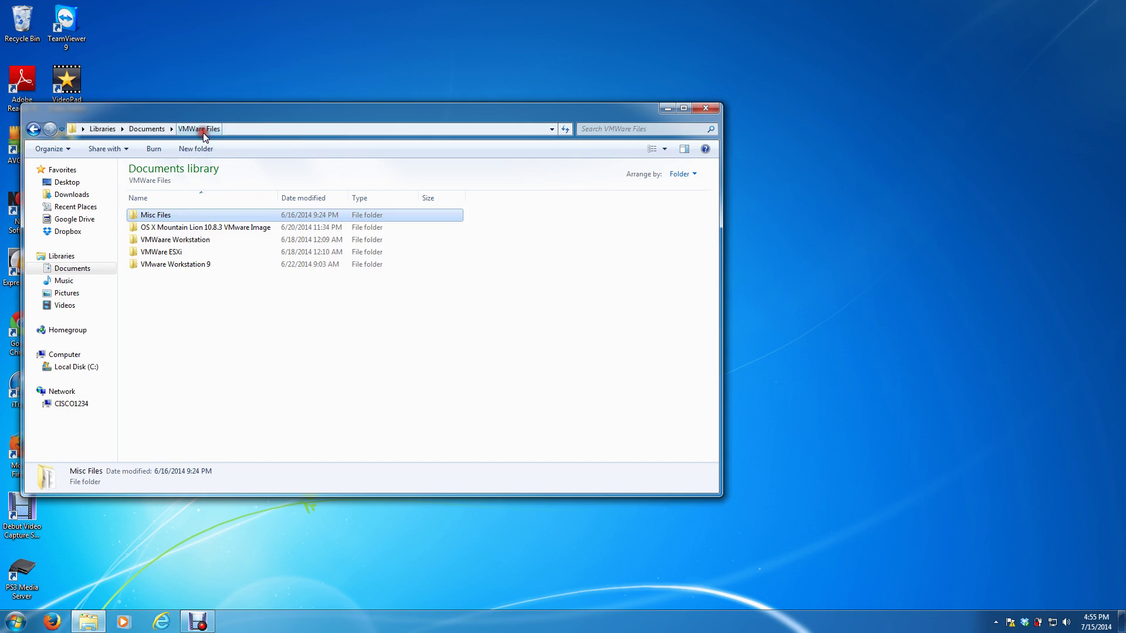
pyautogui.doubleClick(171, 252)
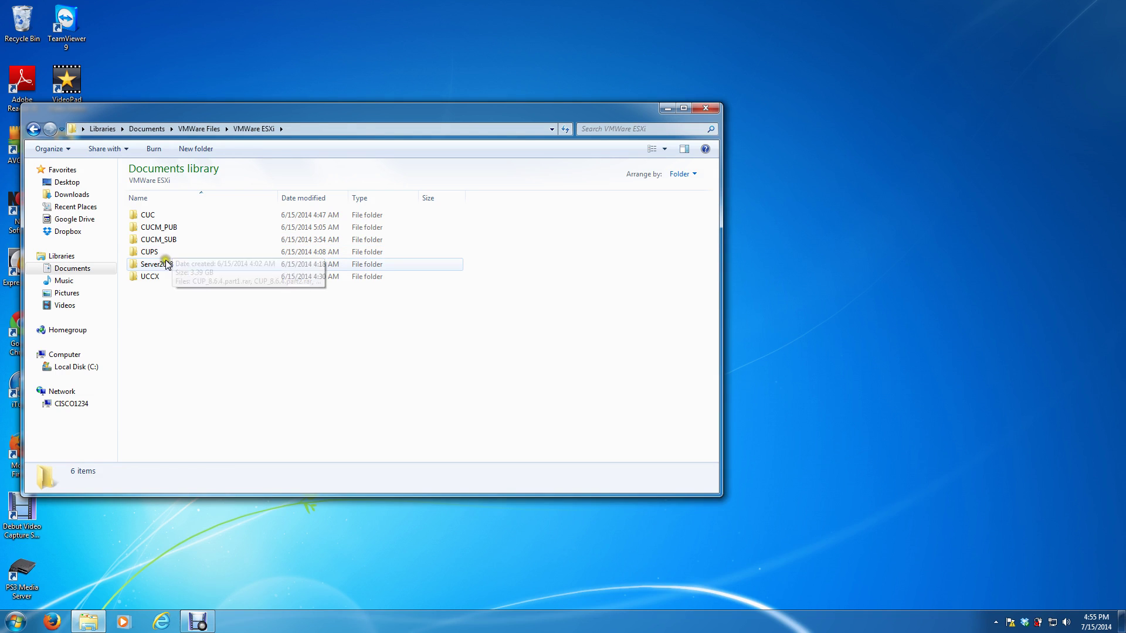
pyautogui.doubleClick(167, 263)
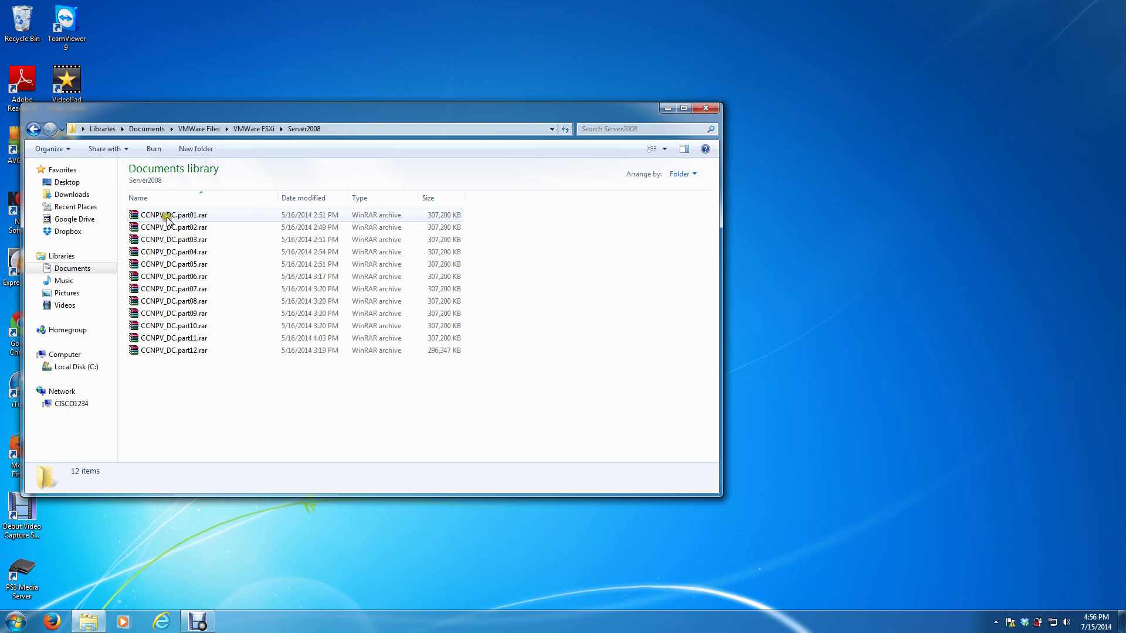
pyautogui.click(155, 339)
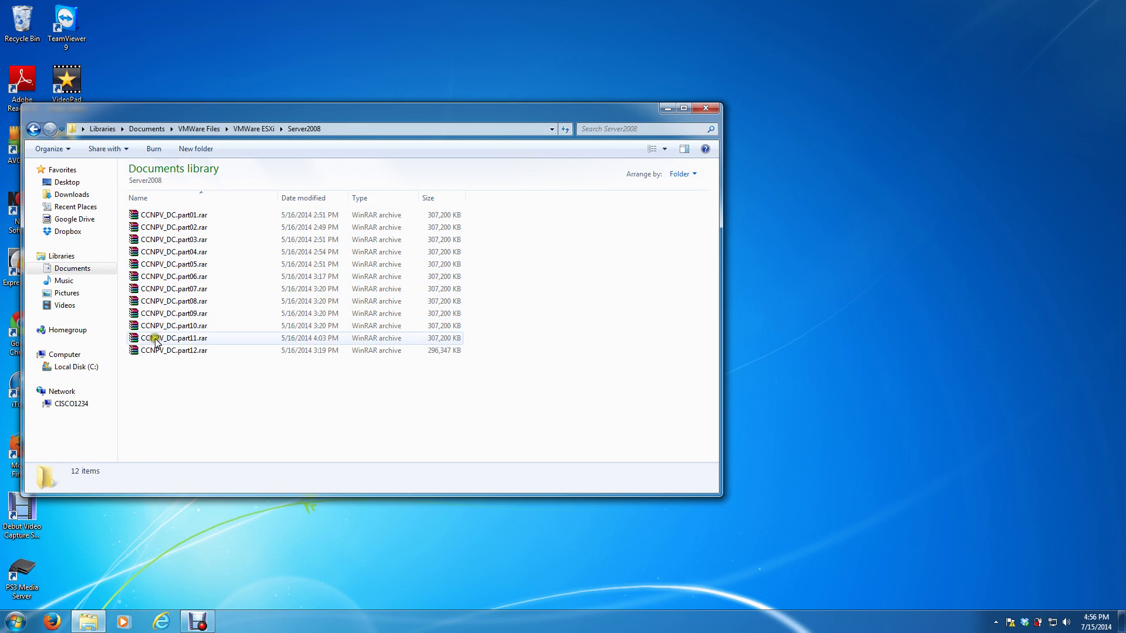
pyautogui.click(171, 216)
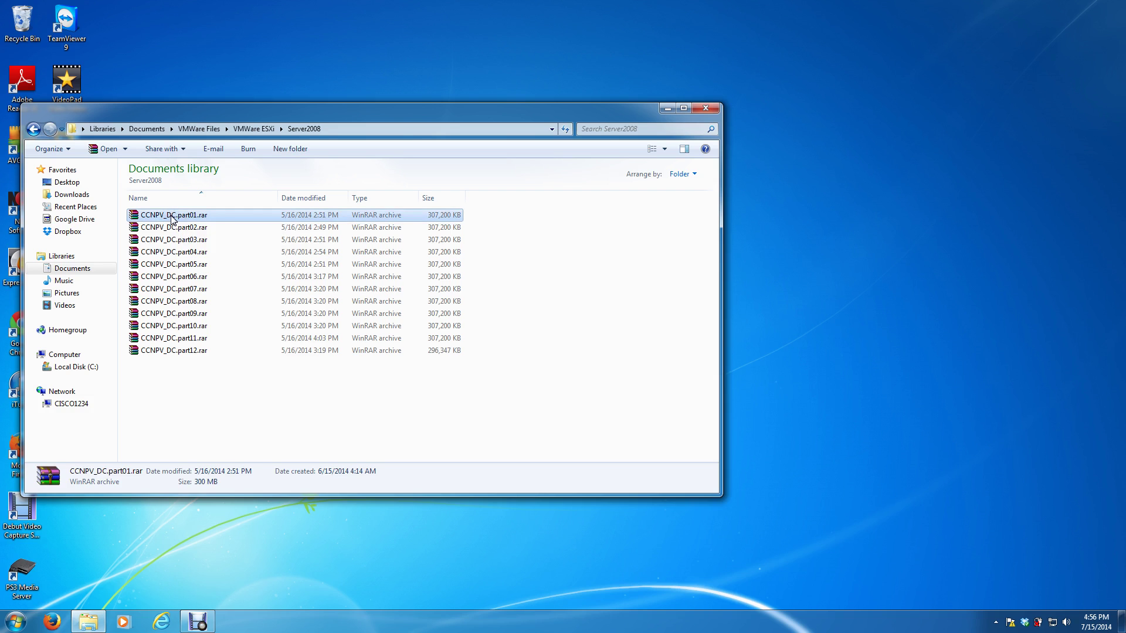
# Open CCNPV_DC.part01.rar in WinRAR and extract it to the destination C:\Server2008
pyautogui.doubleClick(171, 217)
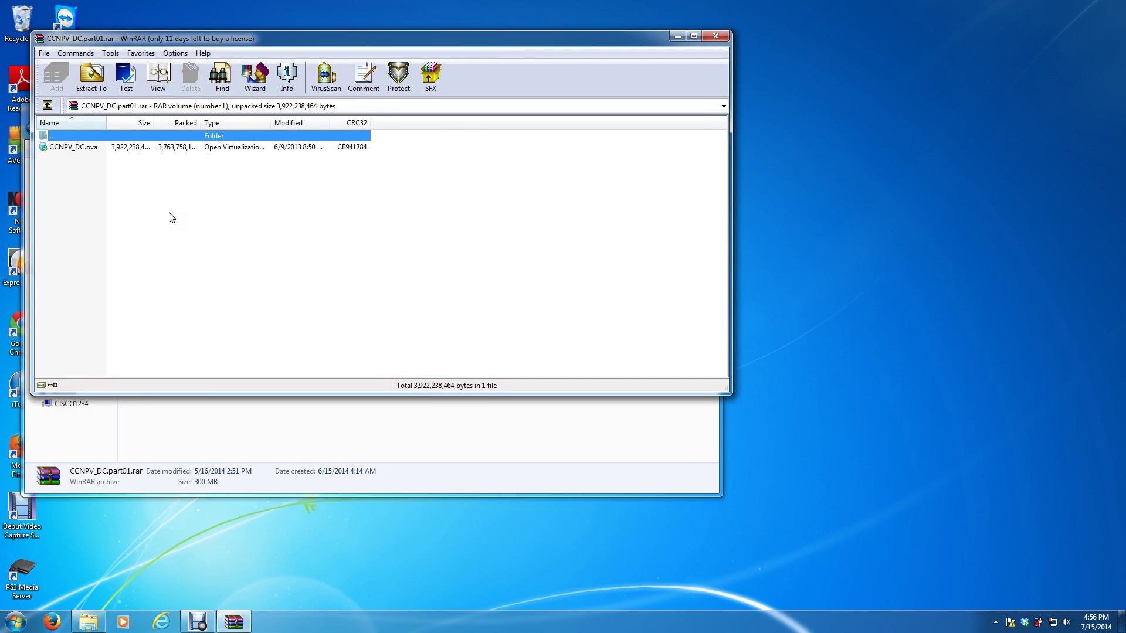
pyautogui.click(90, 85)
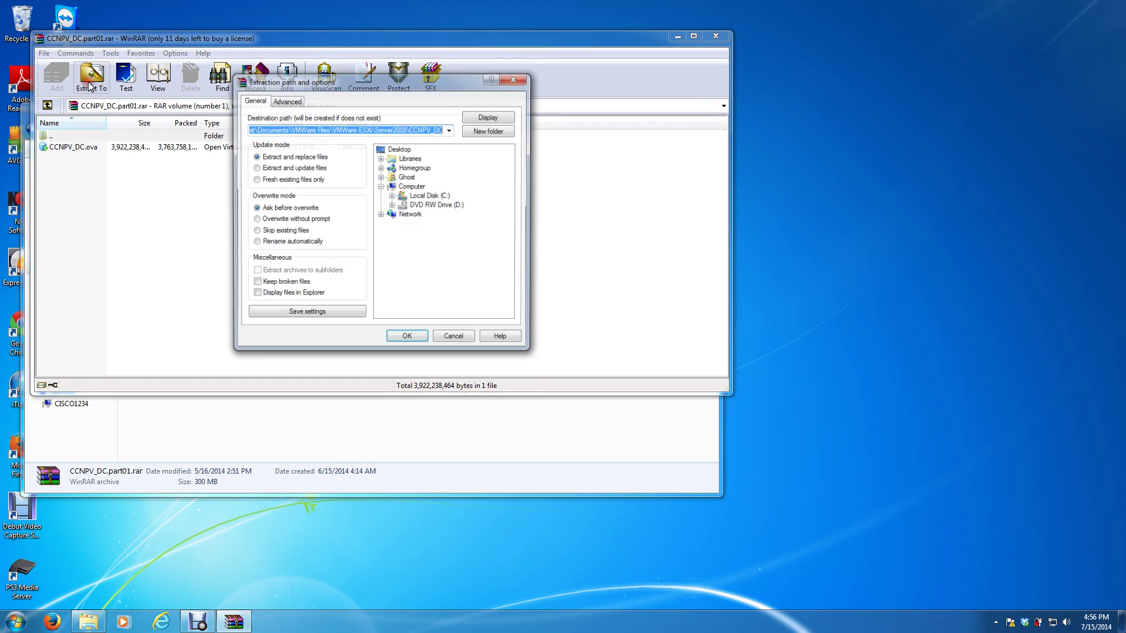
pyautogui.click(422, 196)
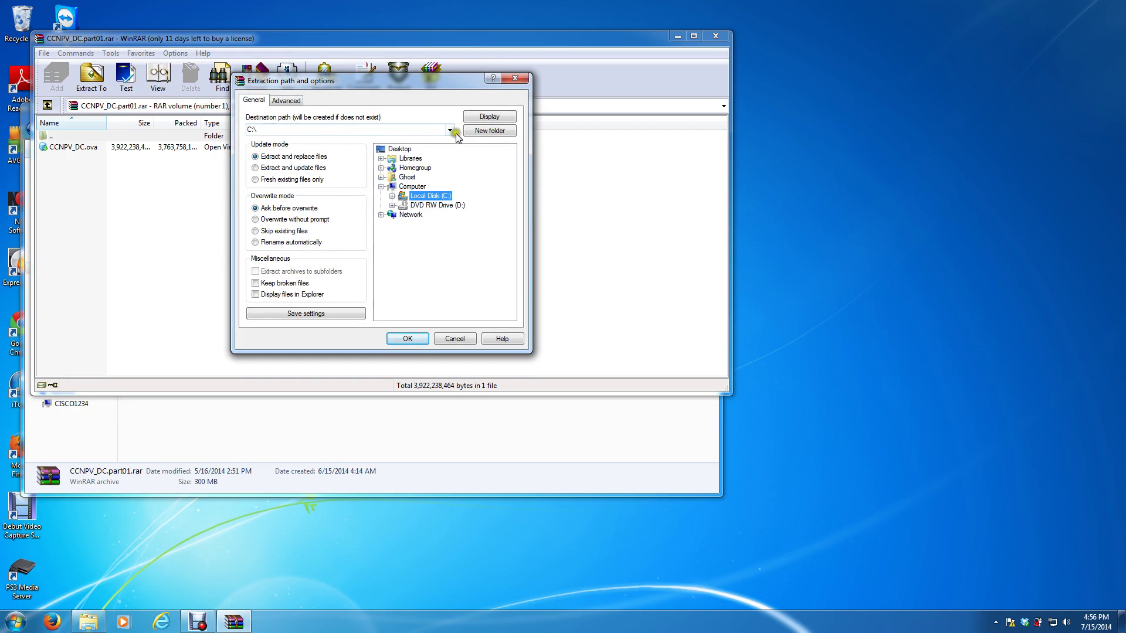
pyautogui.click(472, 132)
pyautogui.click(380, 132)
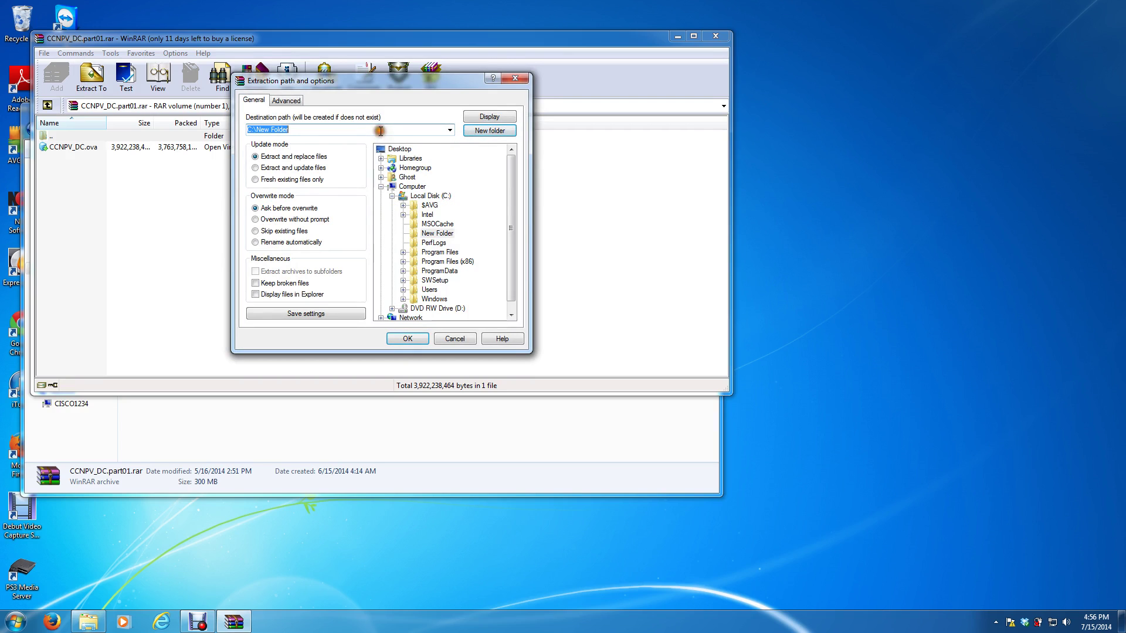
pyautogui.click(380, 132)
pyautogui.press('BackSpace')
pyautogui.press('BackSpace')
pyautogui.press('BackSpace')
pyautogui.press('BackSpace')
pyautogui.press('BackSpace')
pyautogui.press('BackSpace')
pyautogui.press('BackSpace')
pyautogui.press('BackSpace')
pyautogui.press('BackSpace')
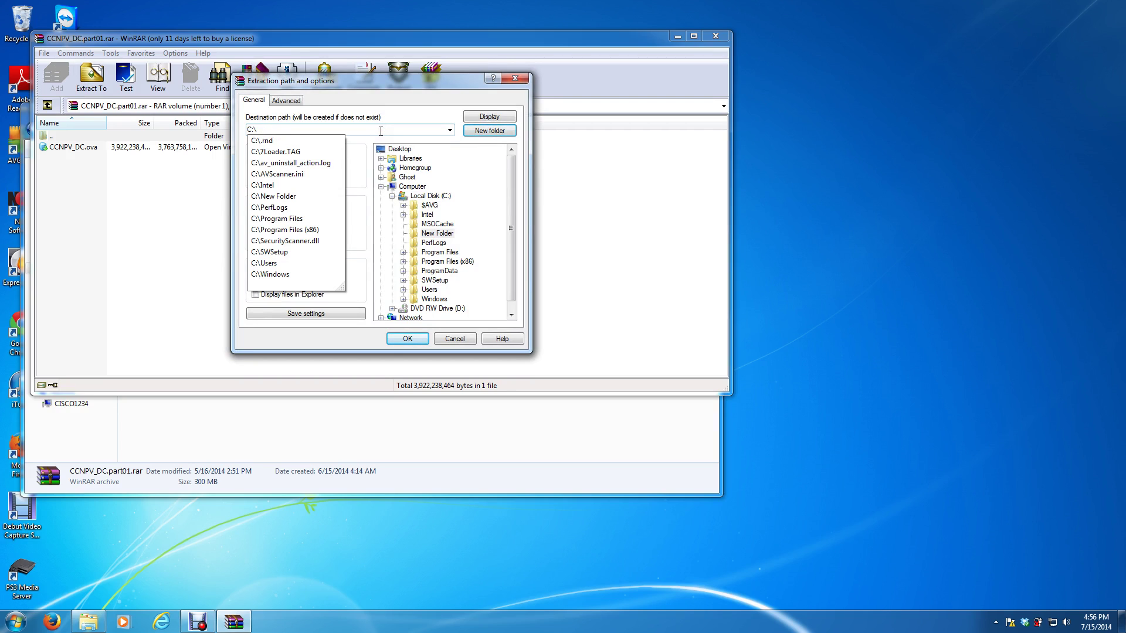
pyautogui.write('Server')
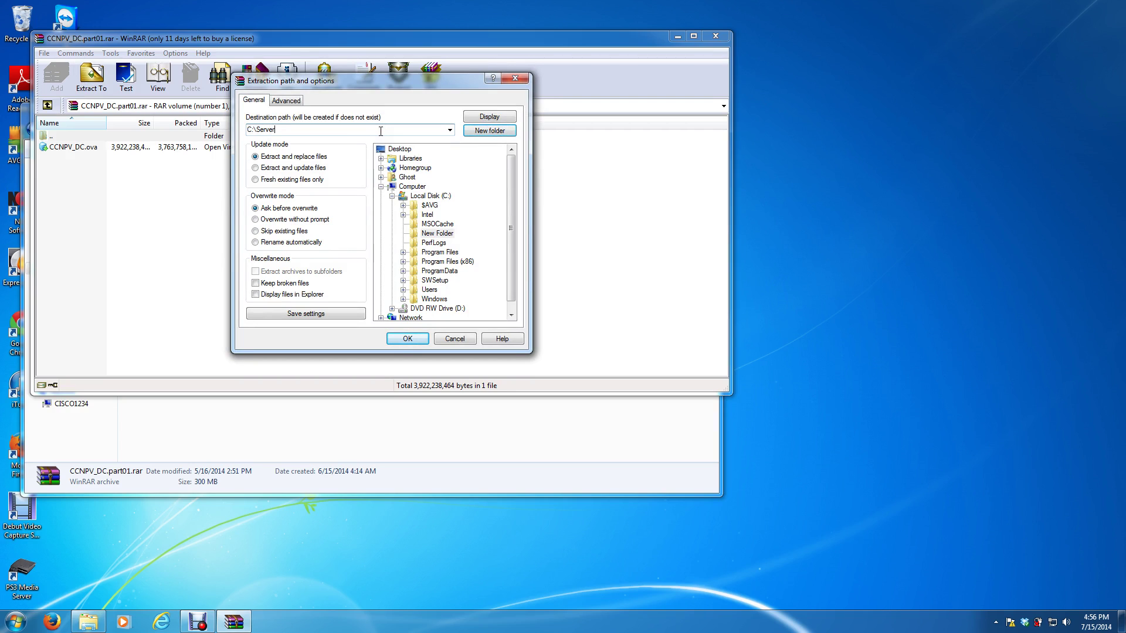
pyautogui.write('2008')
pyautogui.click(407, 339)
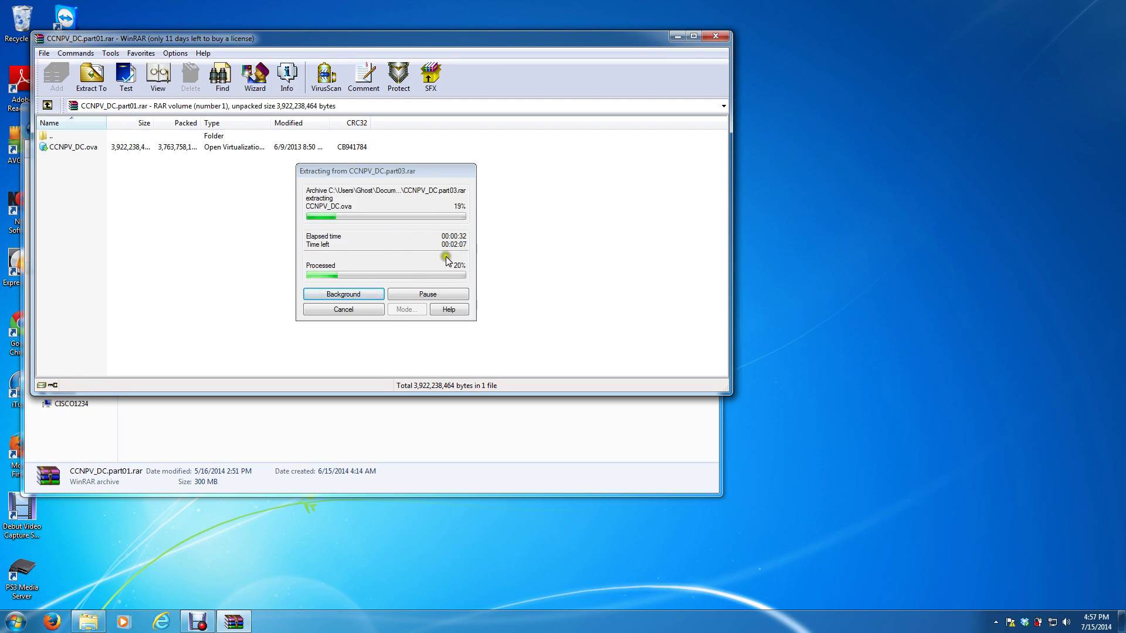
# Glance at the Server2008 folder in Explorer while the CCNPV_DC.ova extraction continues
pyautogui.click(231, 622)
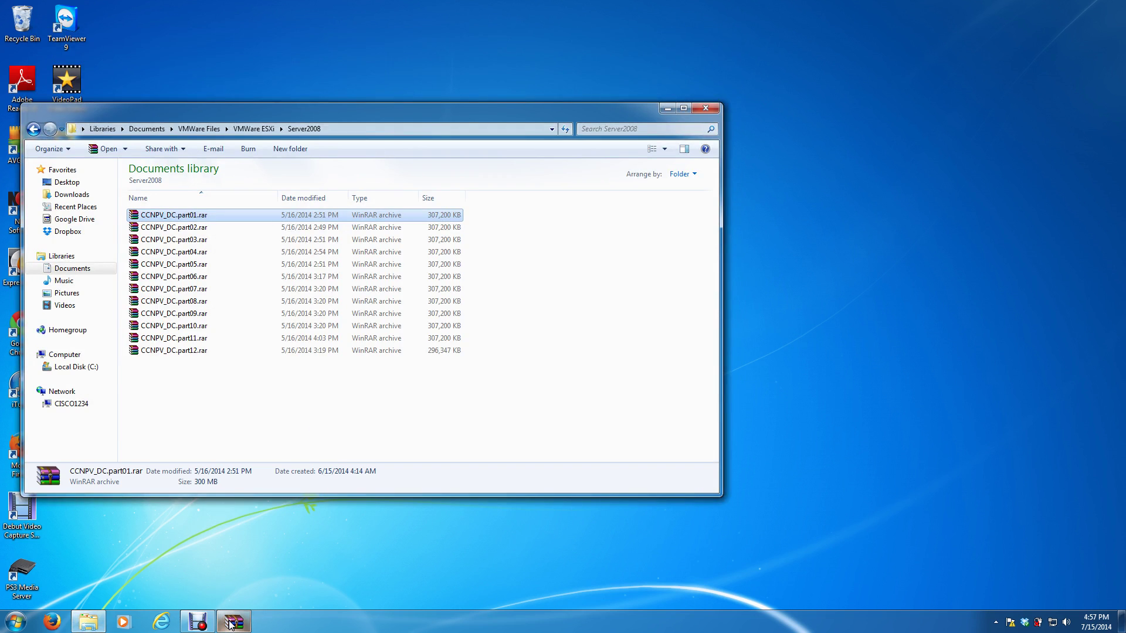
pyautogui.click(230, 622)
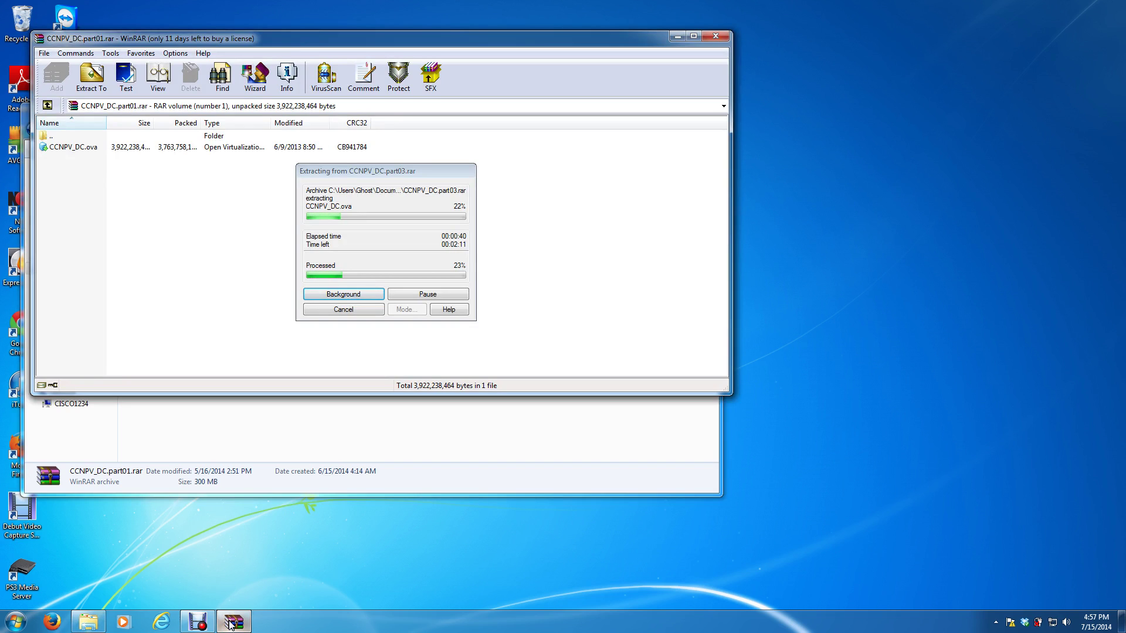
pyautogui.click(197, 621)
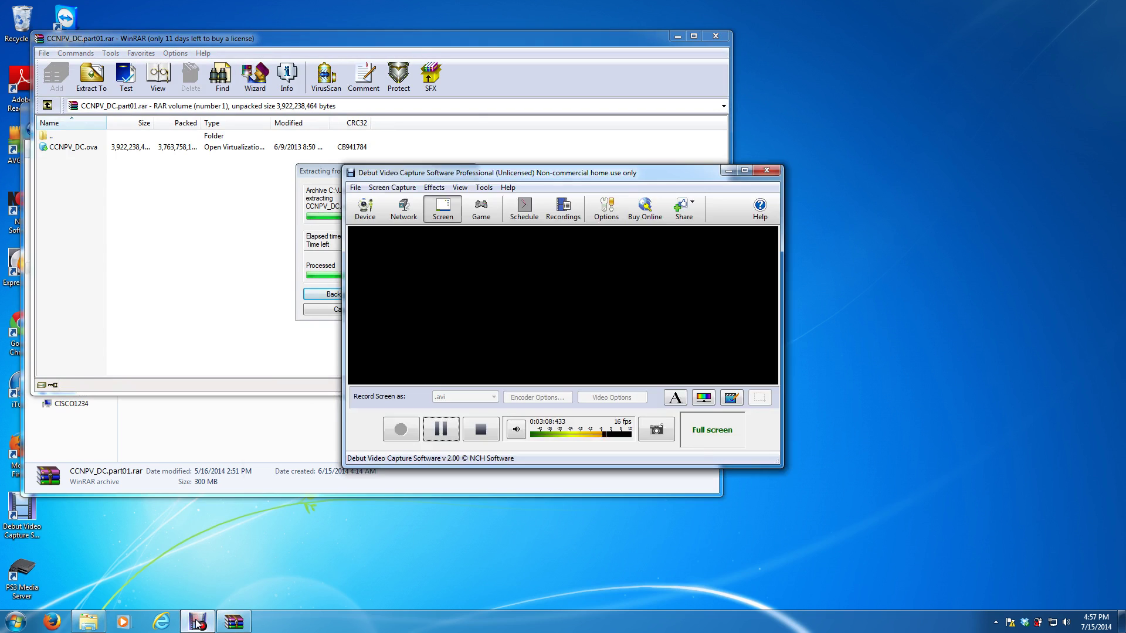
# Open the Server2008 folder on Local Disk (C:)
pyautogui.click(440, 433)
pyautogui.click(396, 437)
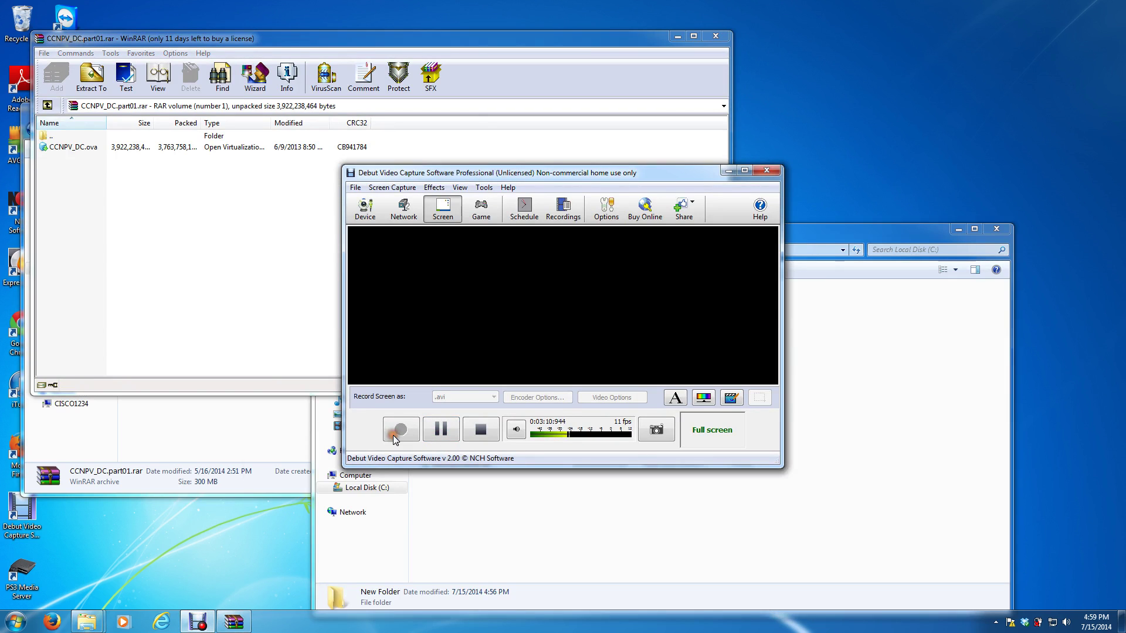
pyautogui.click(503, 512)
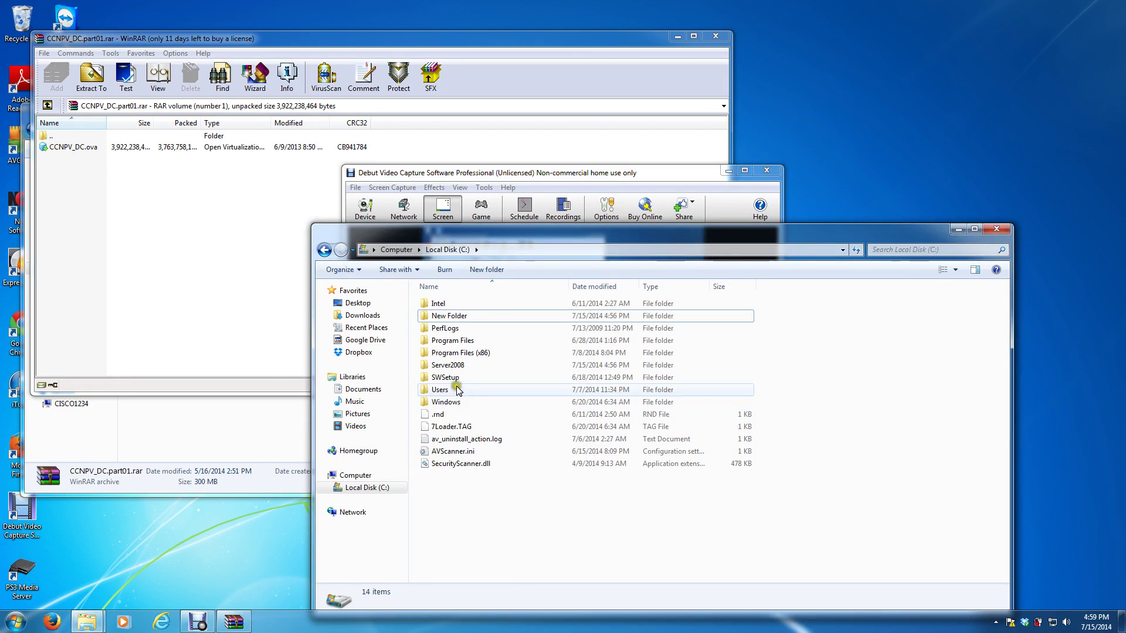
pyautogui.doubleClick(452, 367)
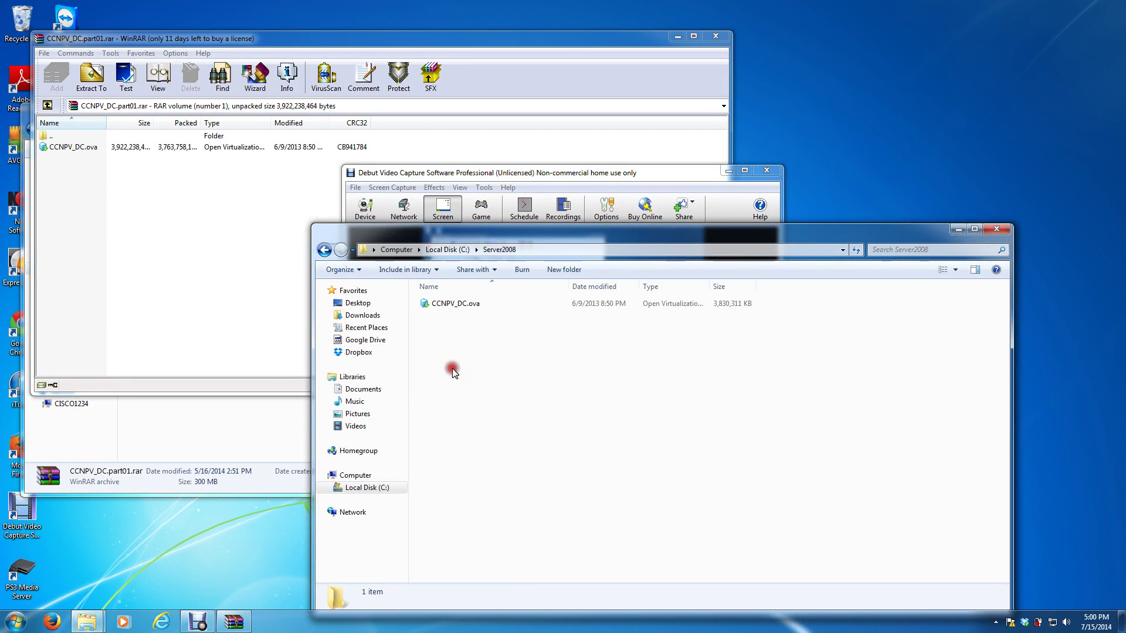
# Show the Properties of the 3.65 GB CCNPV_DC.ova file
pyautogui.click(456, 317)
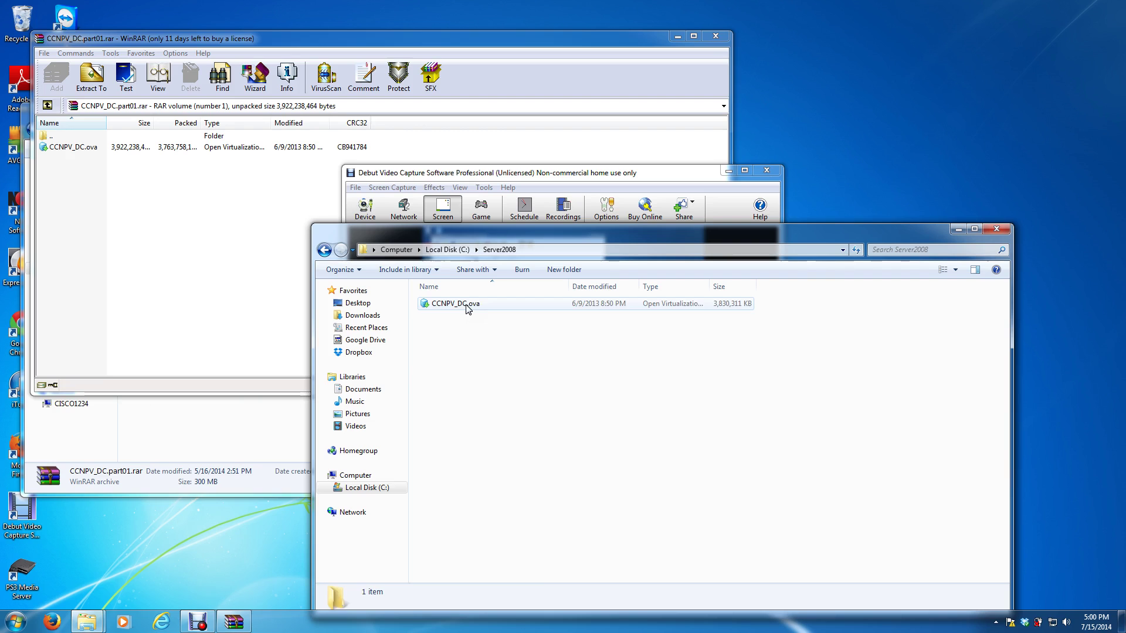
pyautogui.rightClick(467, 309)
pyautogui.click(519, 518)
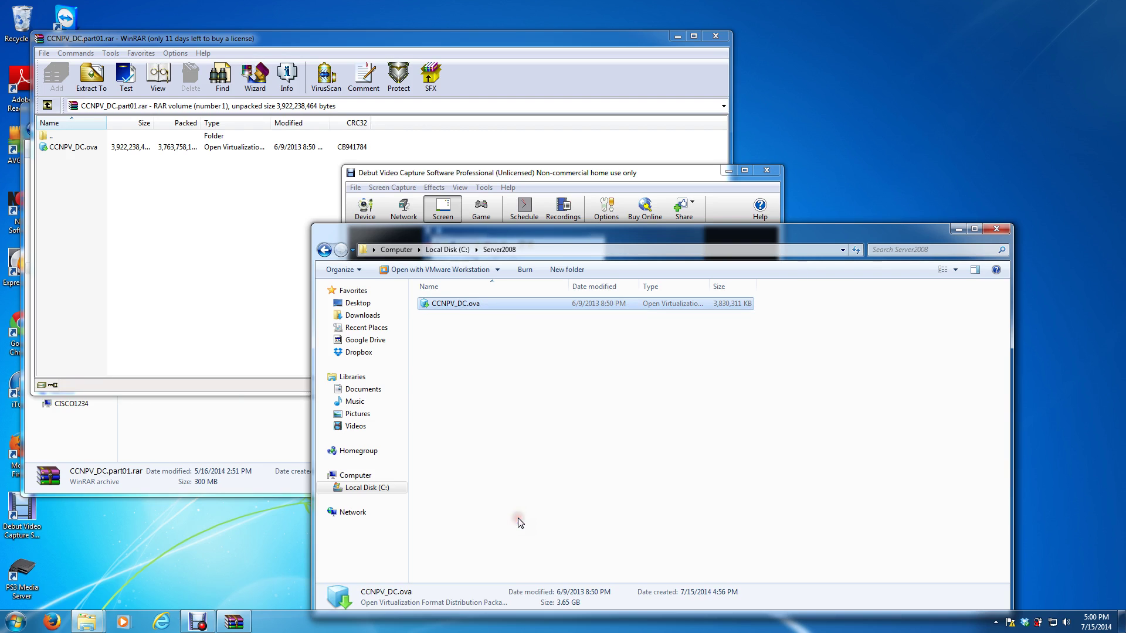